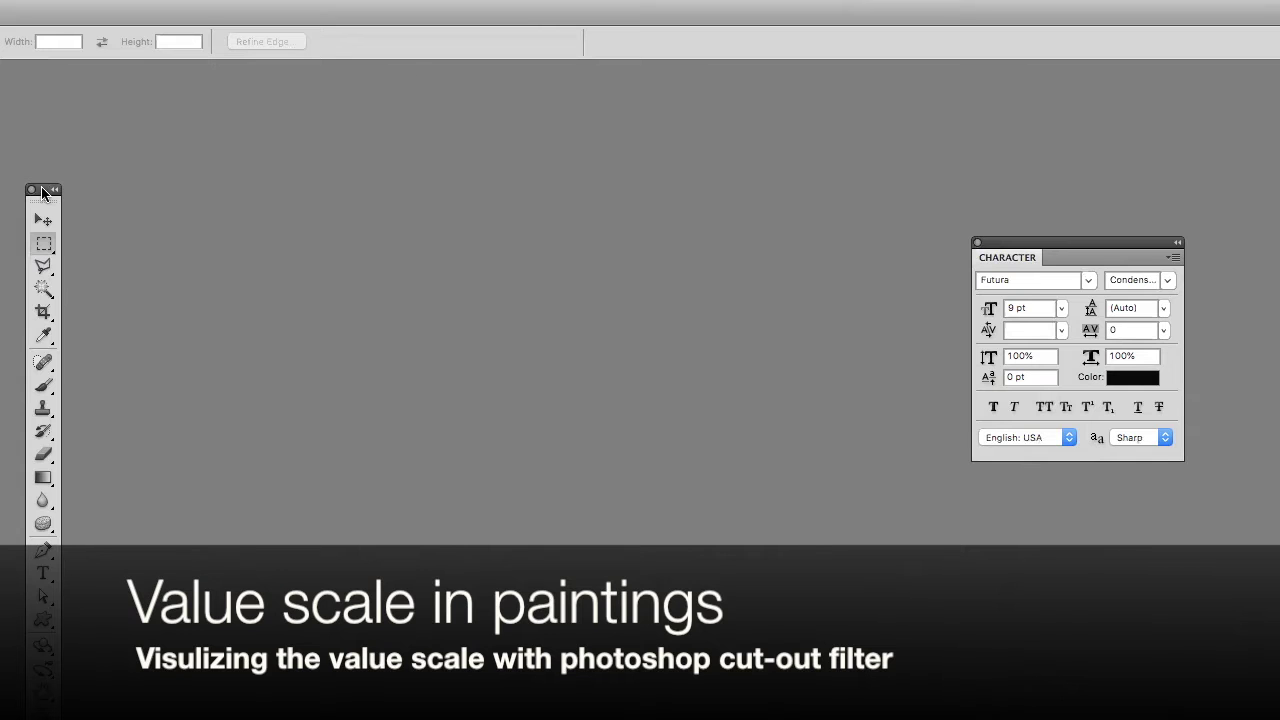
# Move the Tools panel up and bring up the Open dialog showing the Desktop screenshots
pyautogui.moveTo(42, 191); pyautogui.dragTo(58, 90)
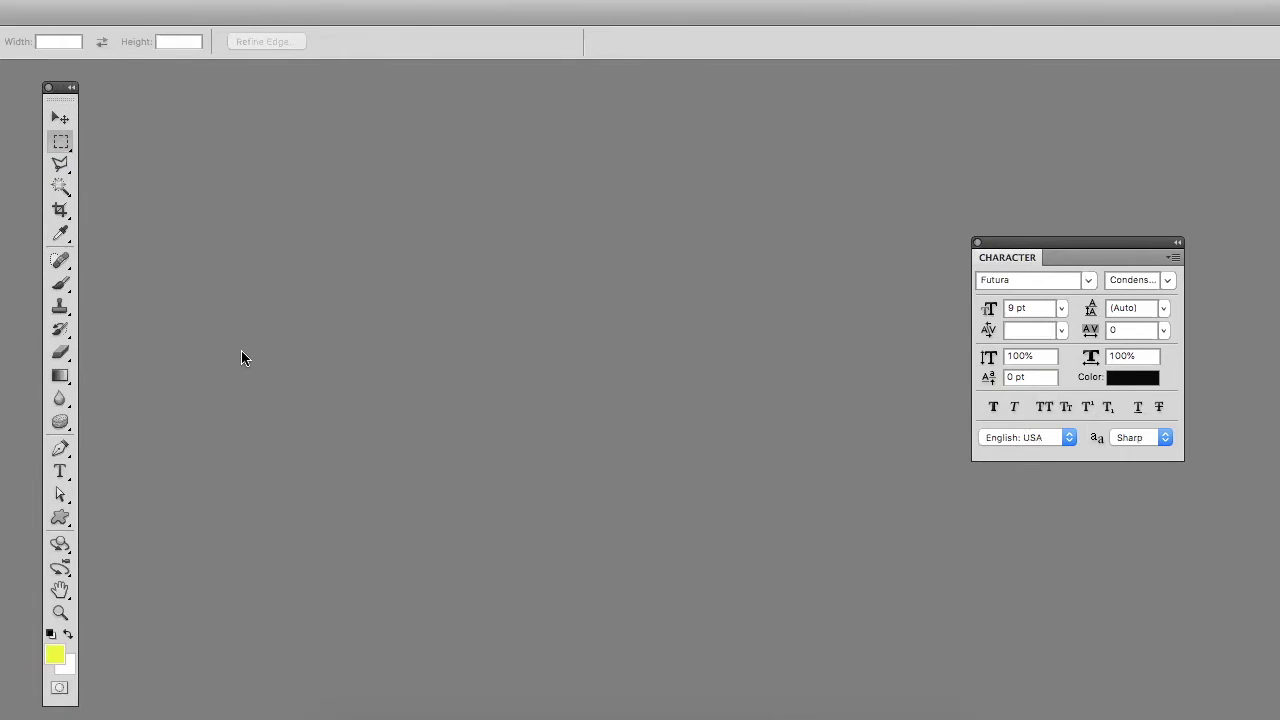
pyautogui.click(155, 1)
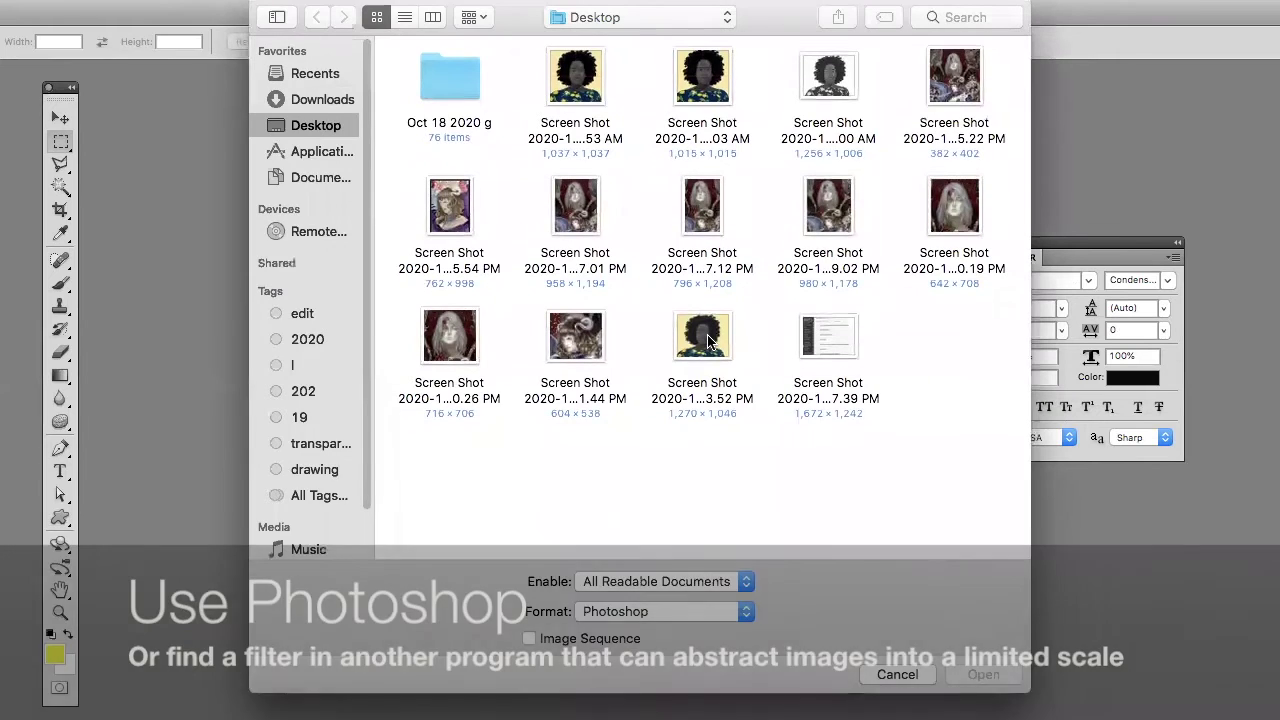
# Open the lemon-dress portrait screenshot and place the Layers panel beside the image
pyautogui.click(708, 341)
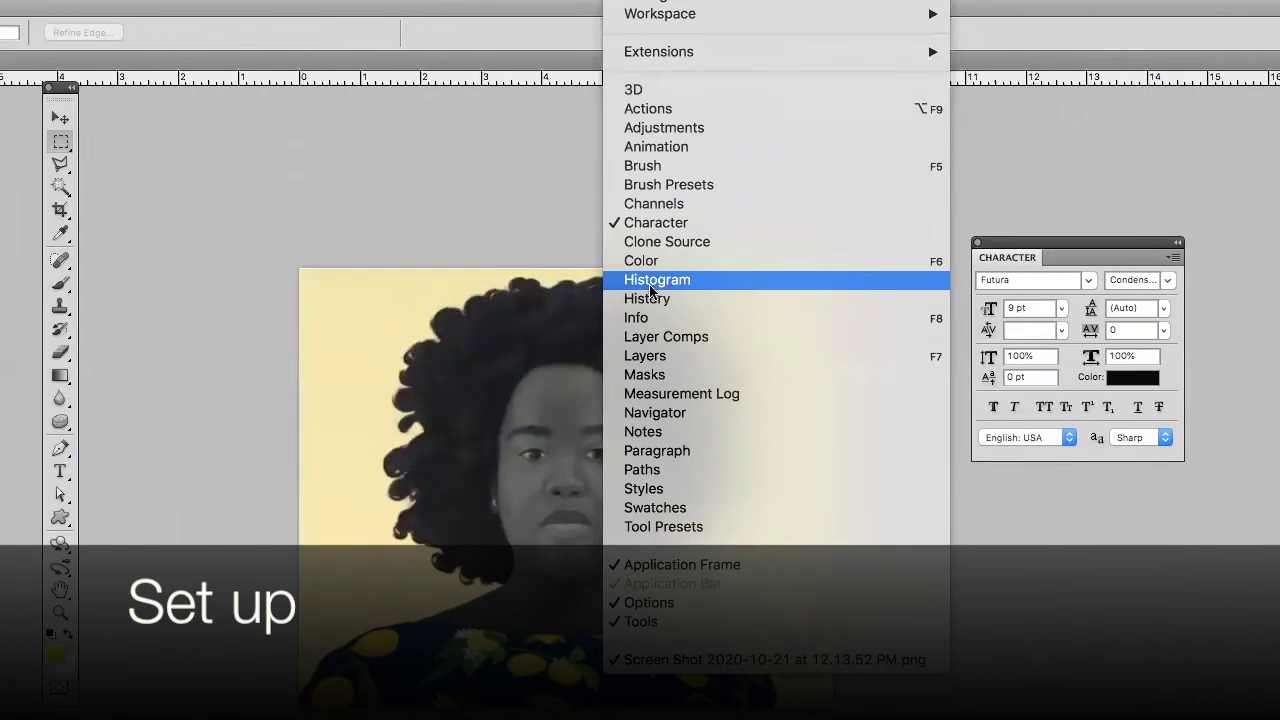
pyautogui.click(644, 356)
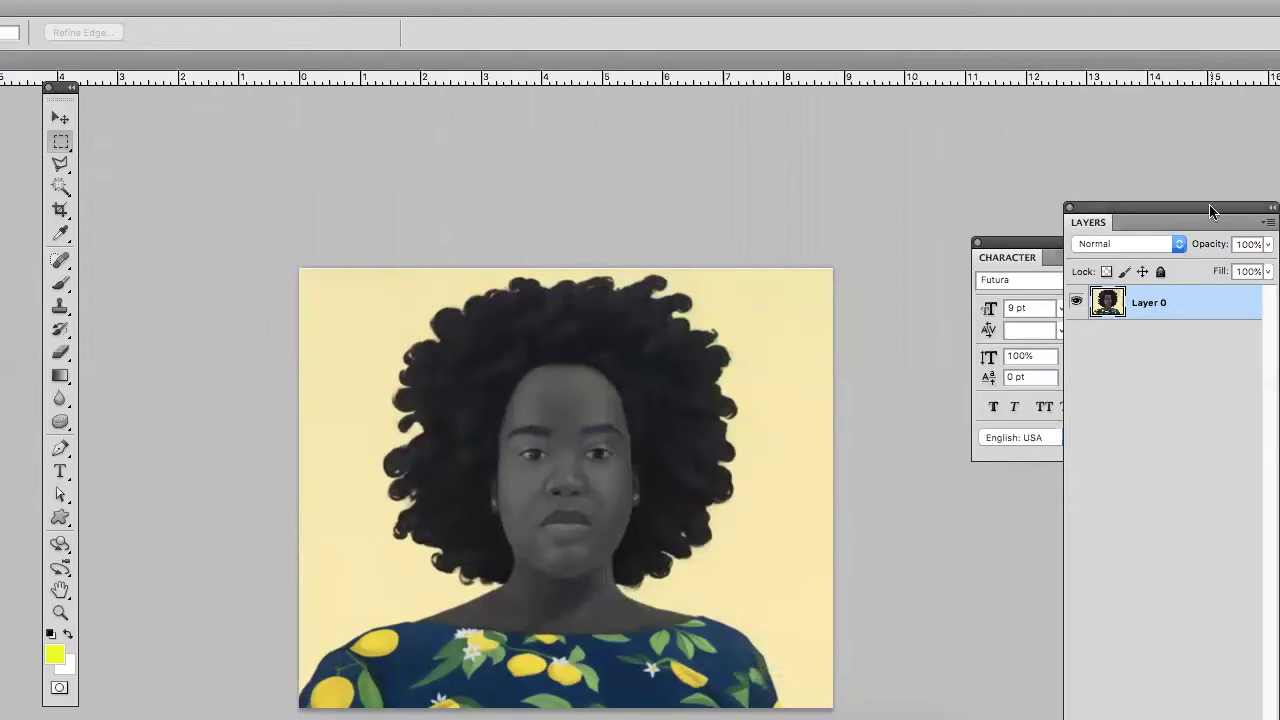
pyautogui.moveTo(1209, 204); pyautogui.dragTo(980, 51)
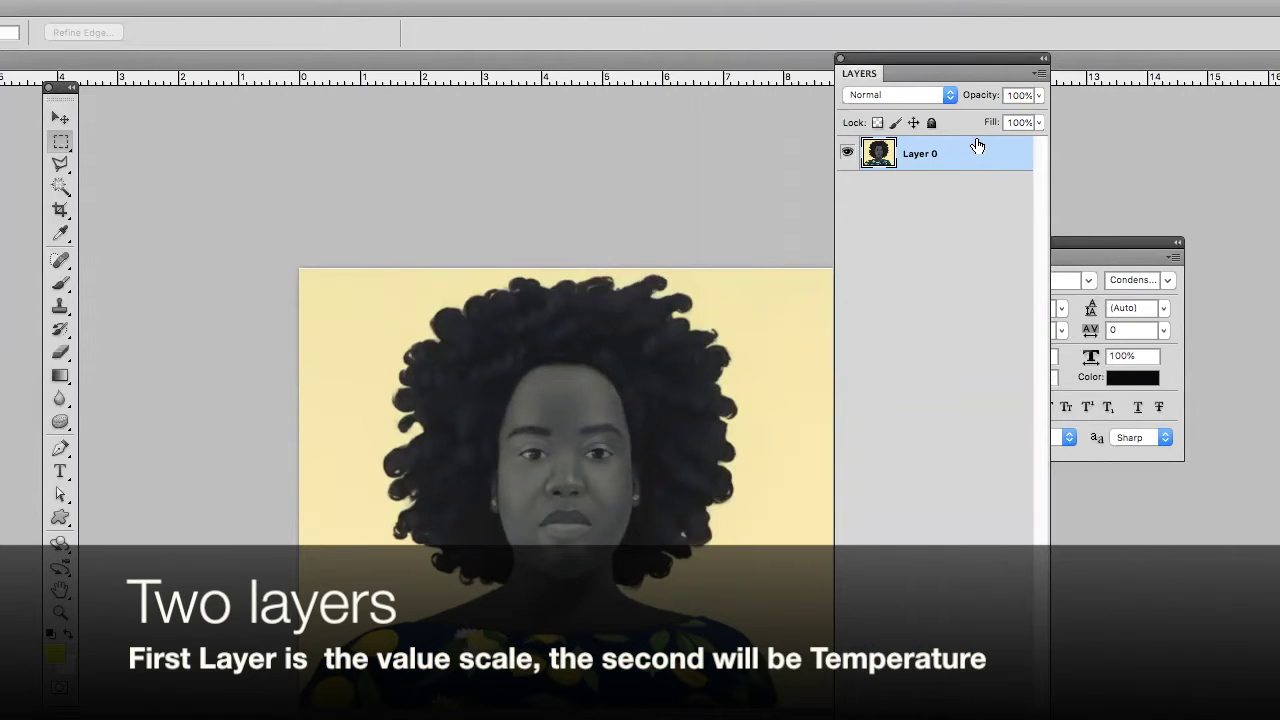
# Duplicate Layer 0 as 'Layer 0 copy' and hide the original Layer 0
pyautogui.click(1040, 74)
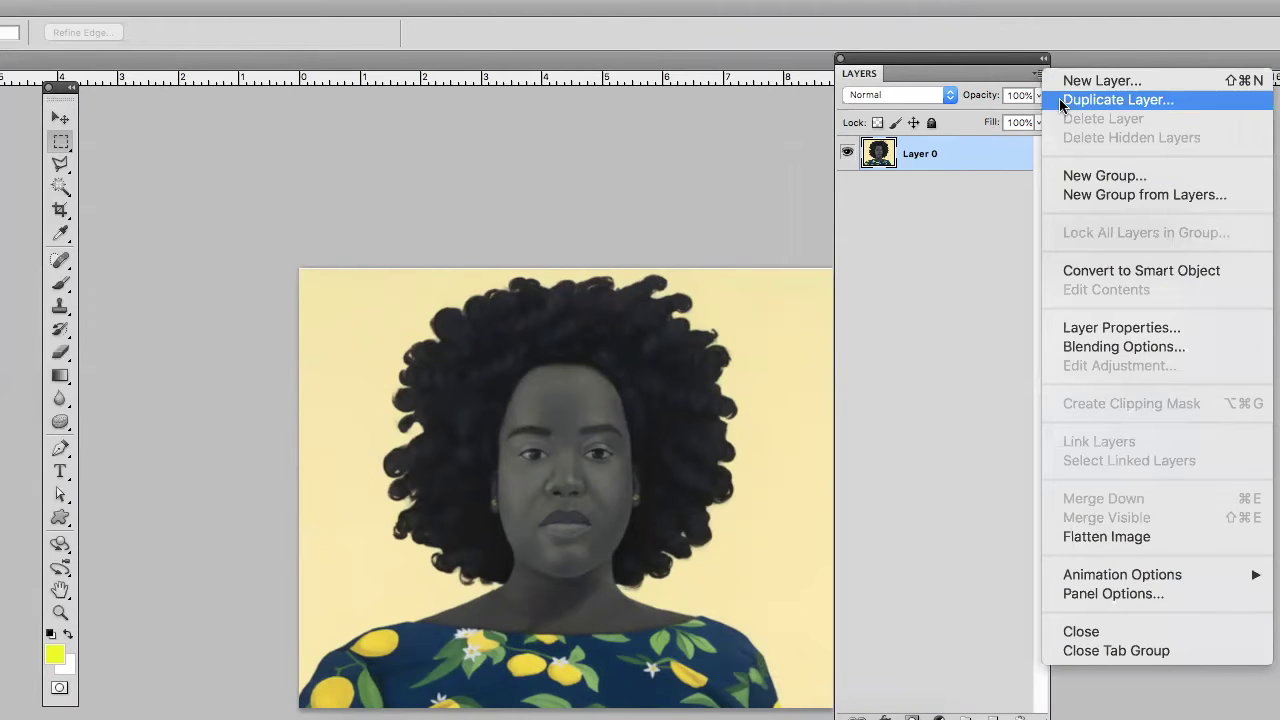
pyautogui.click(1062, 101)
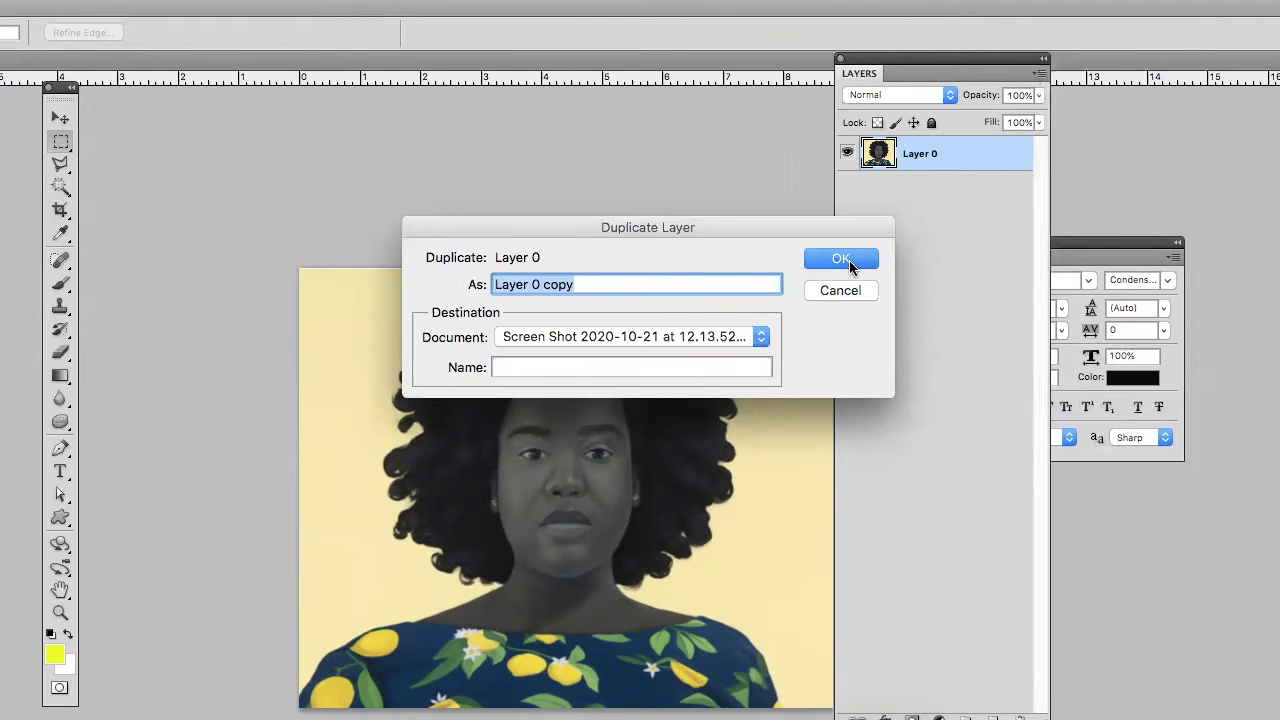
pyautogui.click(849, 260)
pyautogui.click(847, 190)
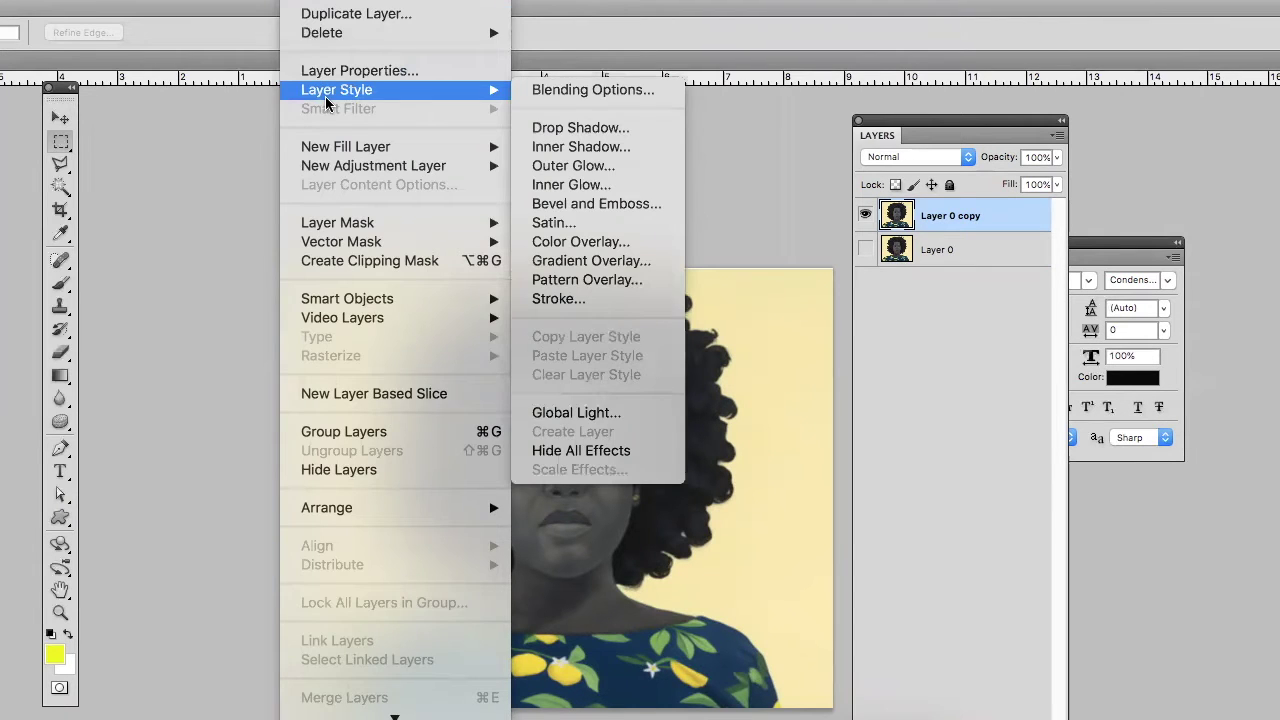
# Apply a Black & White adjustment with the Default preset to Layer 0 copy
pyautogui.moveTo(250, 0)
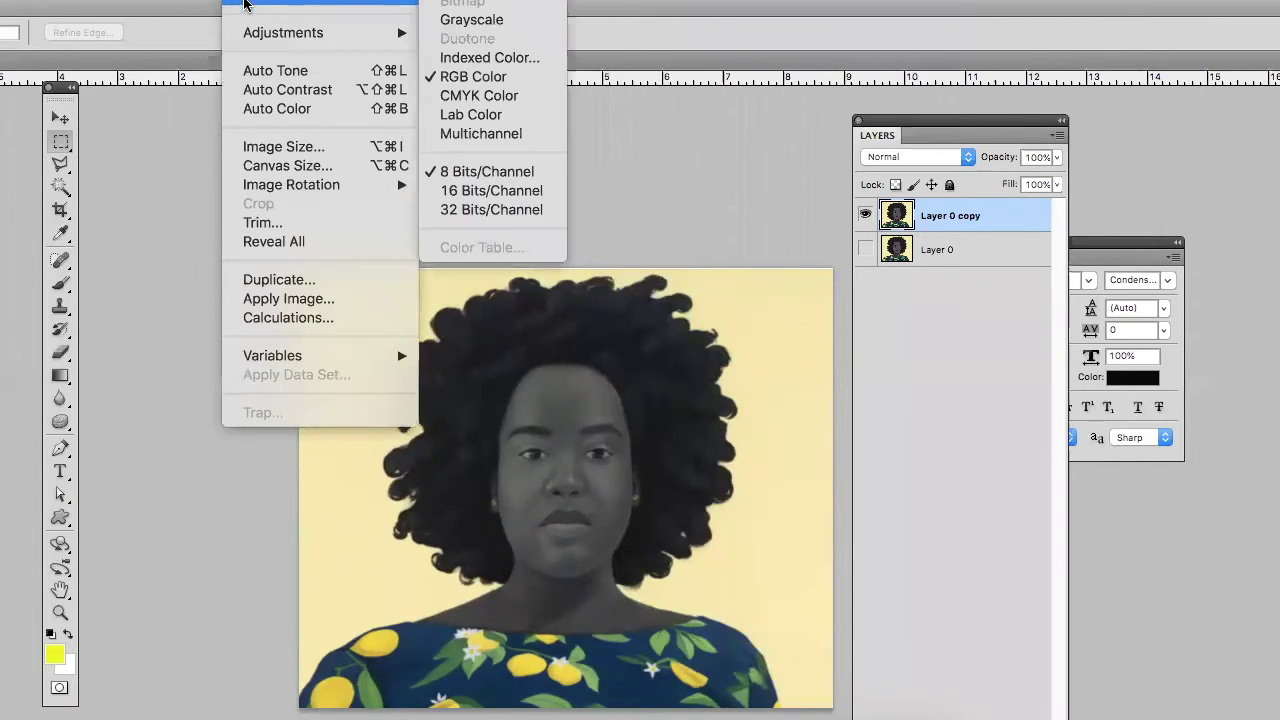
pyautogui.moveTo(251, 32)
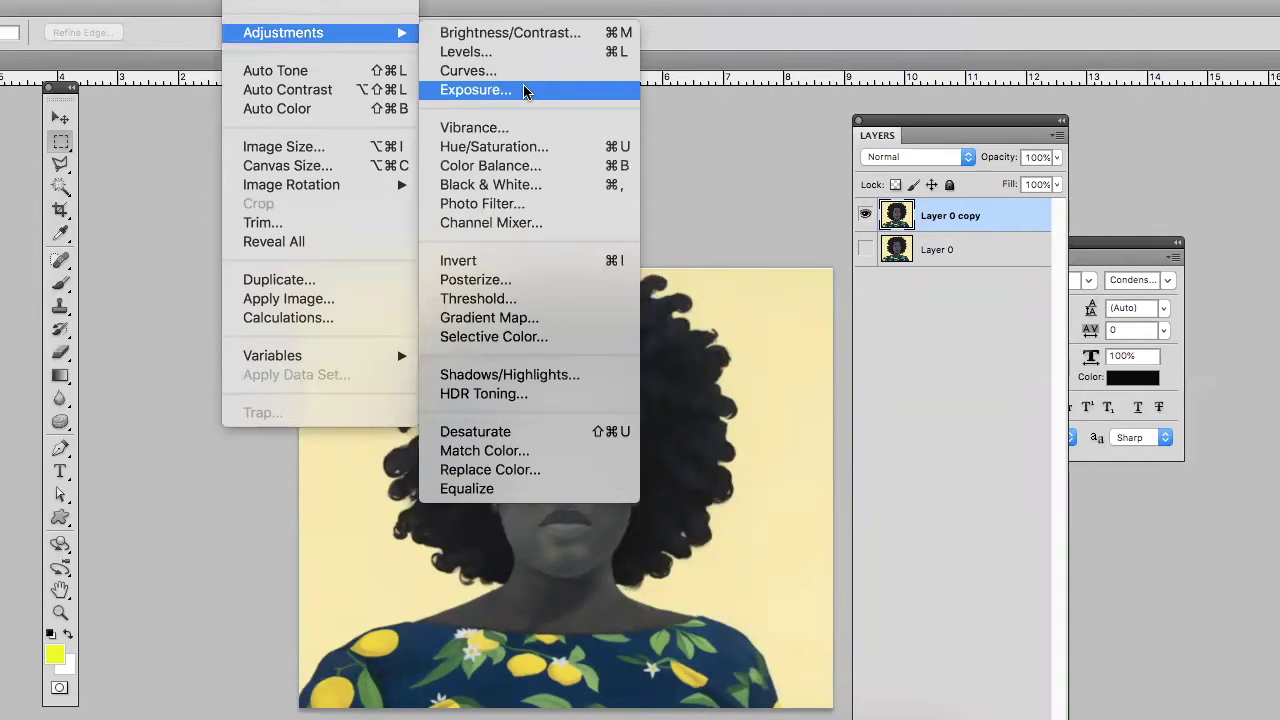
pyautogui.click(519, 185)
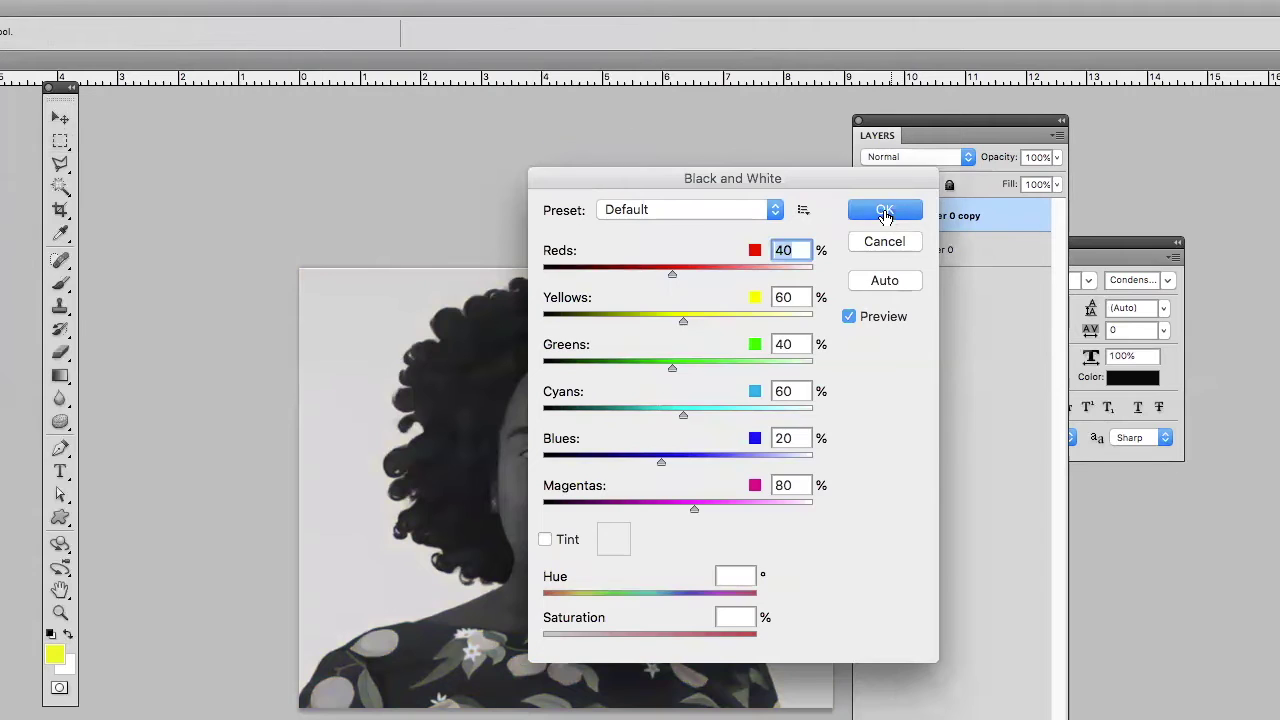
pyautogui.click(886, 209)
# Apply the Artistic > Cutout filter with Number of Levels 6, previewing the whole face
pyautogui.click(570, 0)
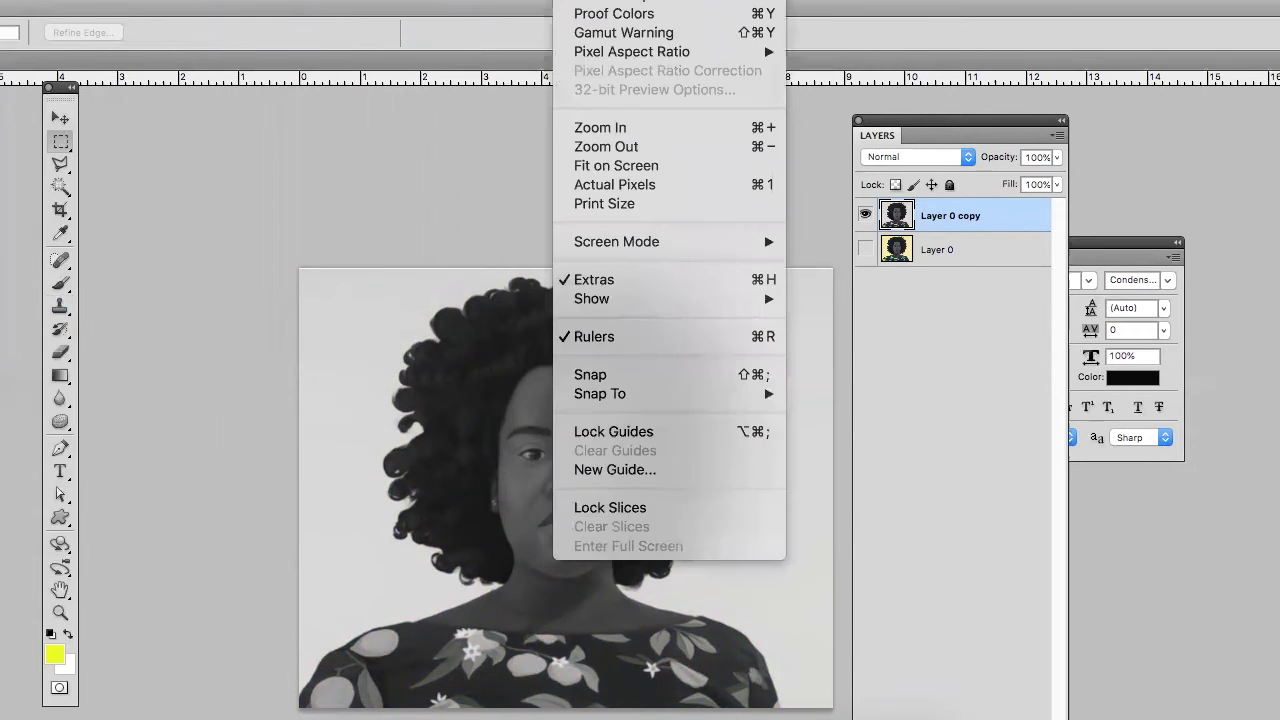
pyautogui.moveTo(462, 0)
pyautogui.moveTo(415, 0)
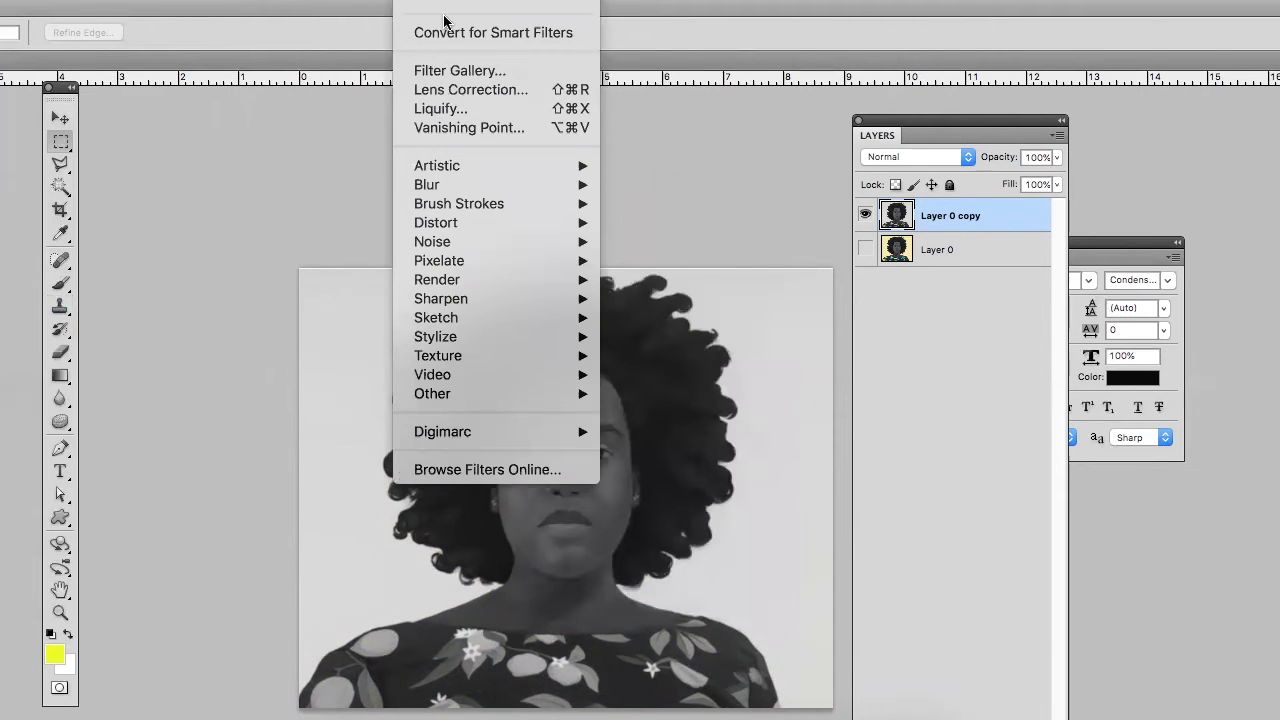
pyautogui.moveTo(432, 174)
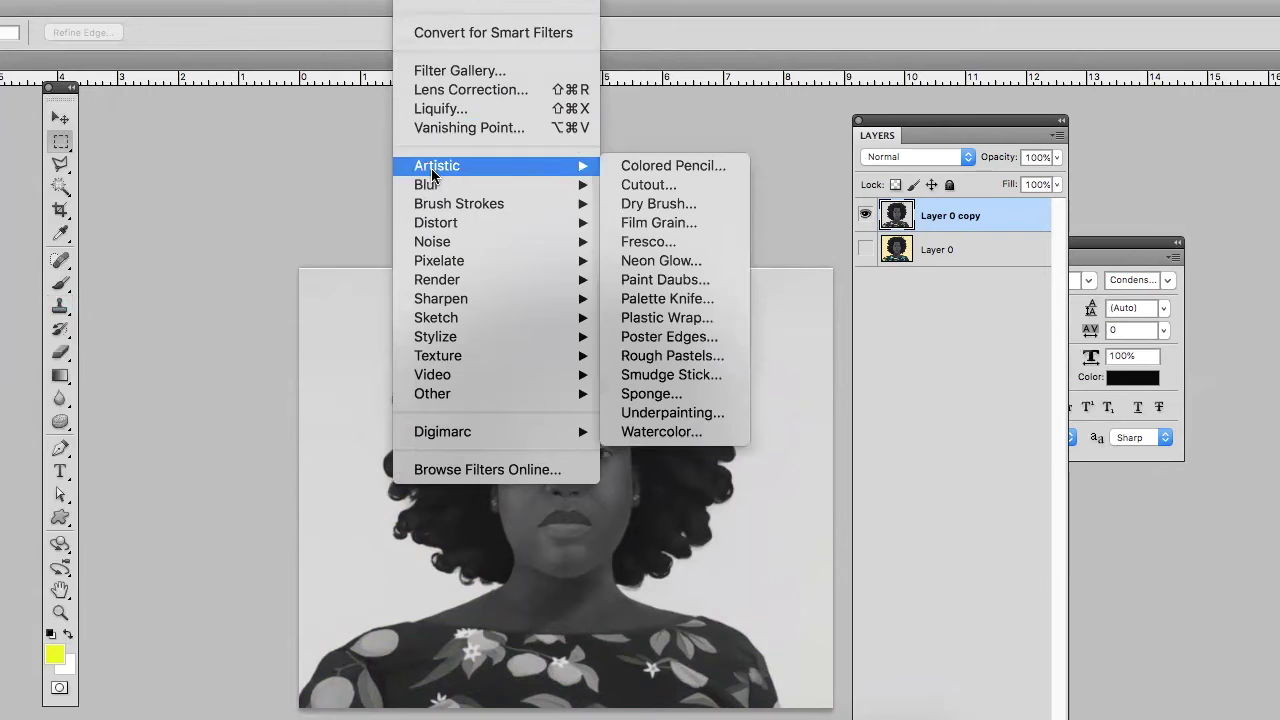
pyautogui.click(645, 186)
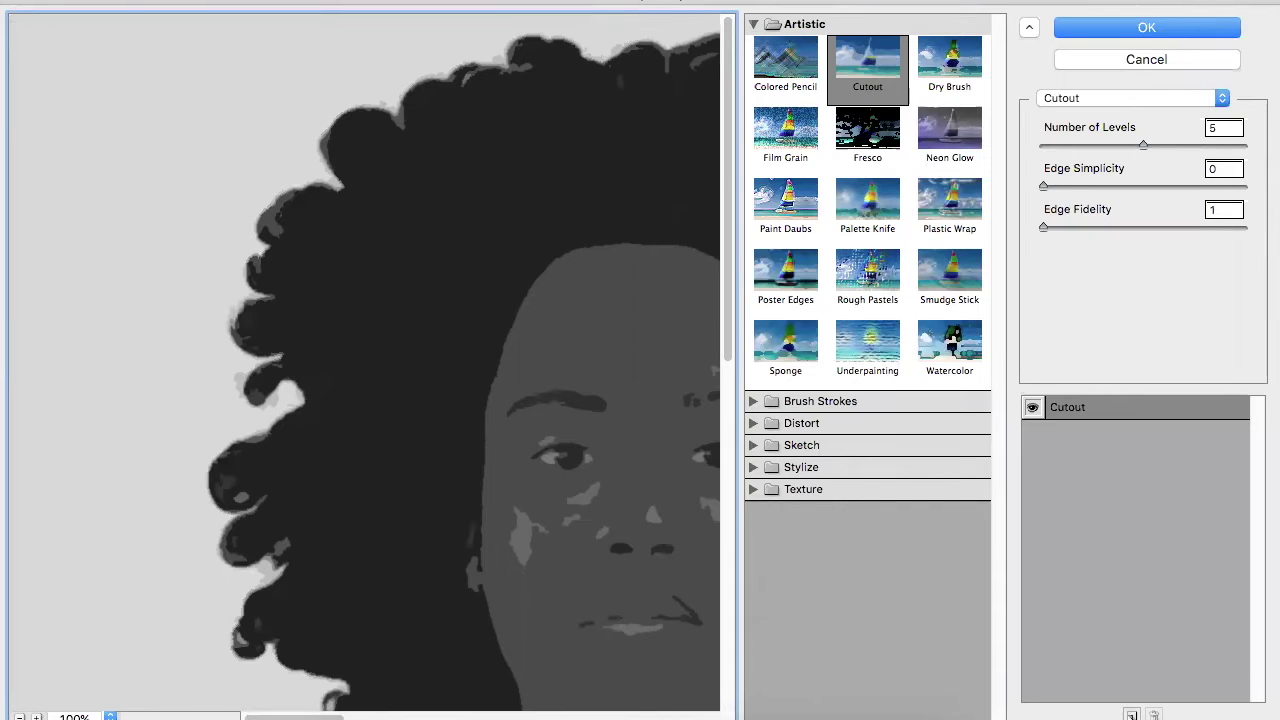
pyautogui.press('super+minus')
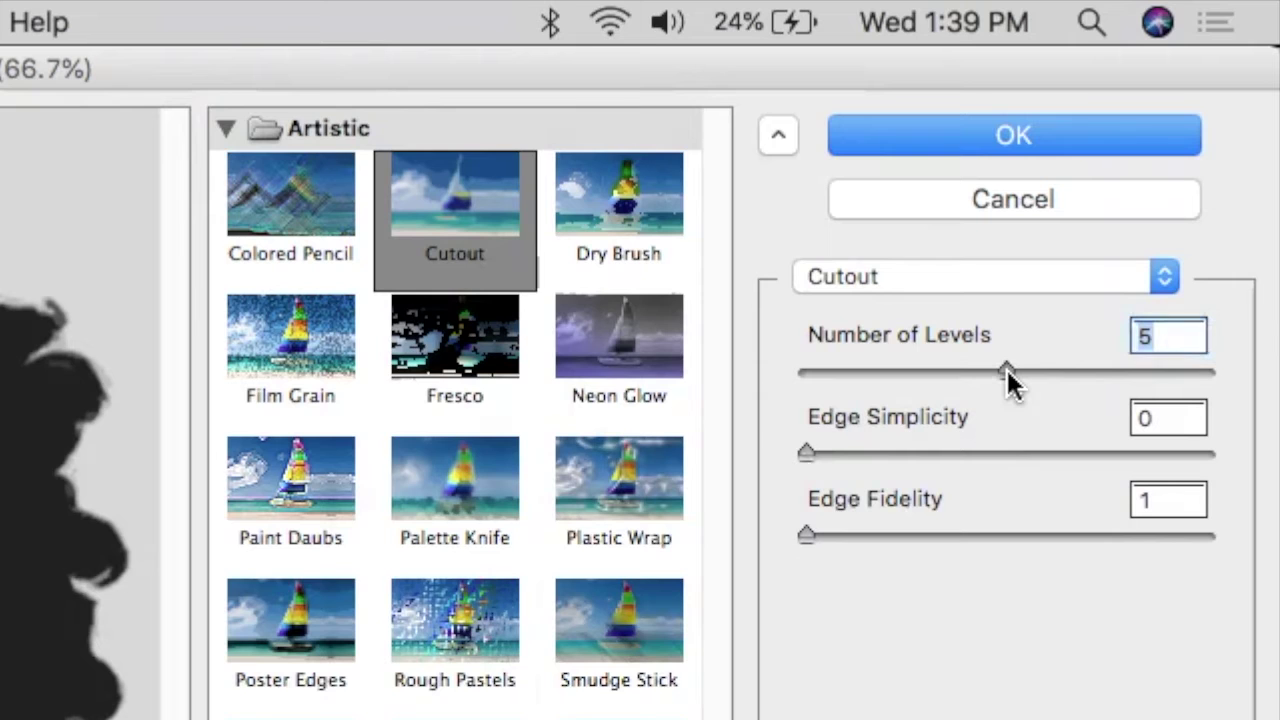
pyautogui.moveTo(1034, 372); pyautogui.dragTo(1047, 372)
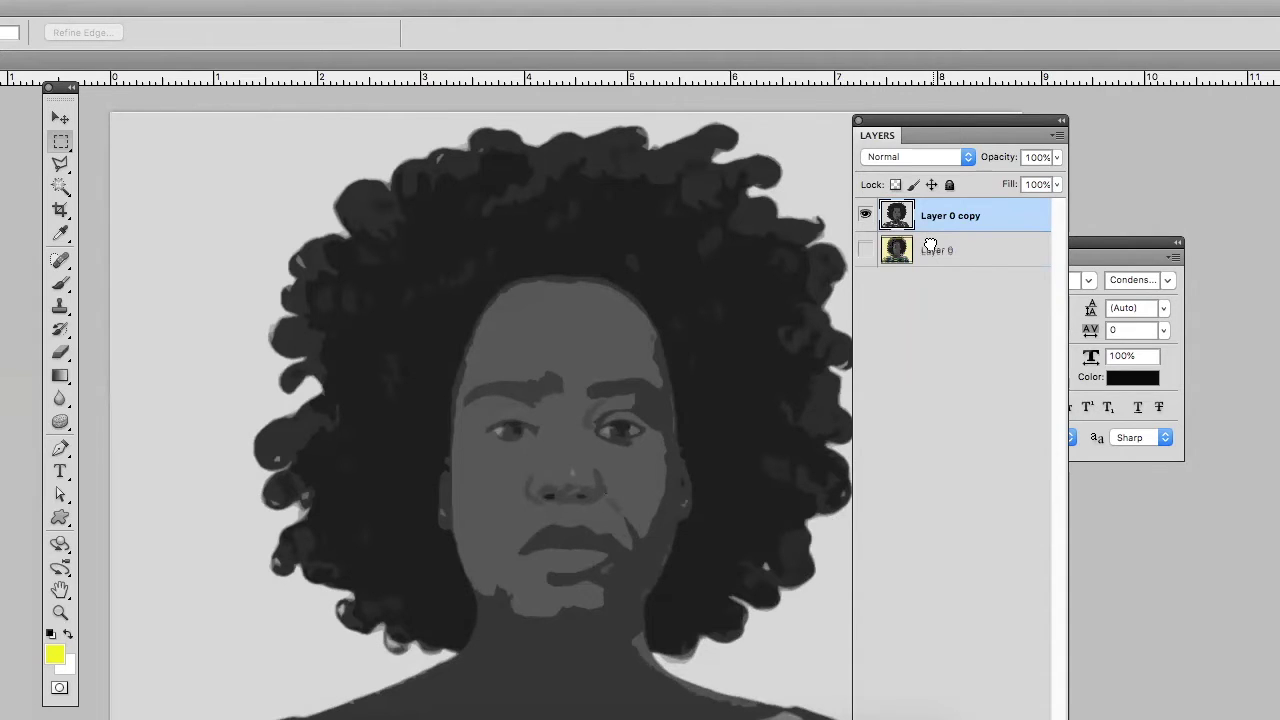
# Turn the original colour Layer 0 back on and move it above Layer 0 copy
pyautogui.click(930, 248)
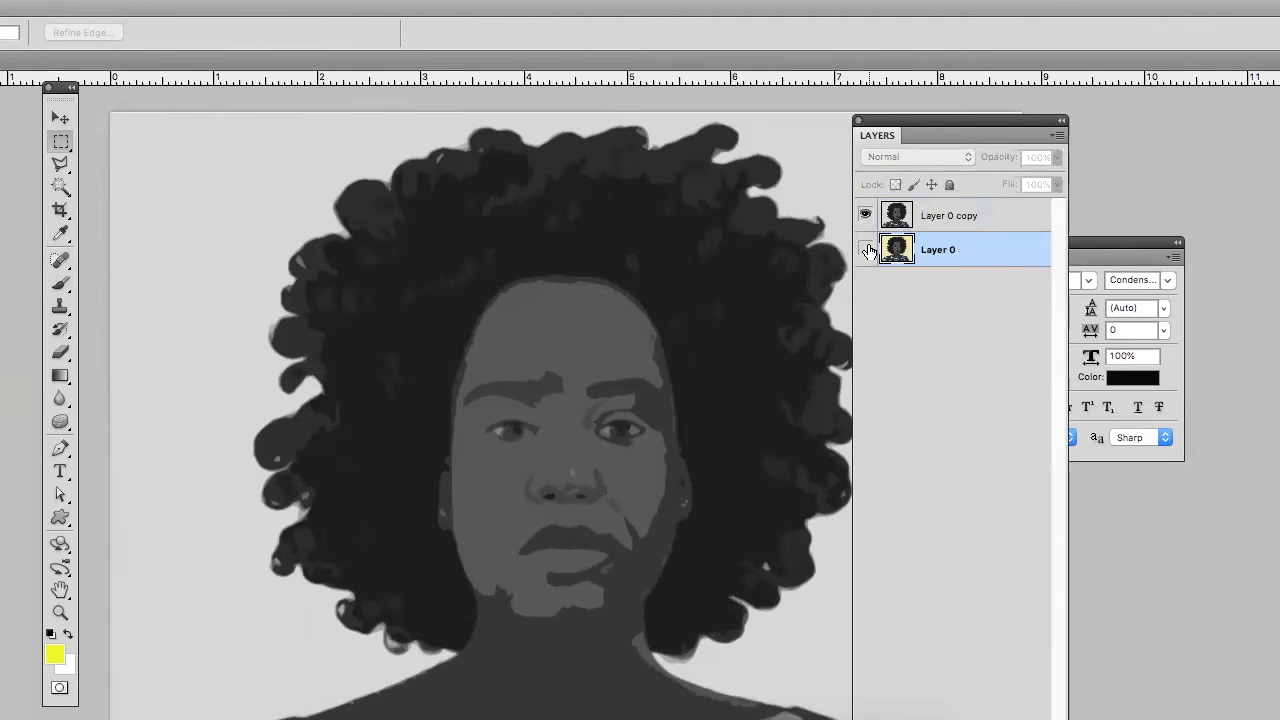
pyautogui.click(866, 249)
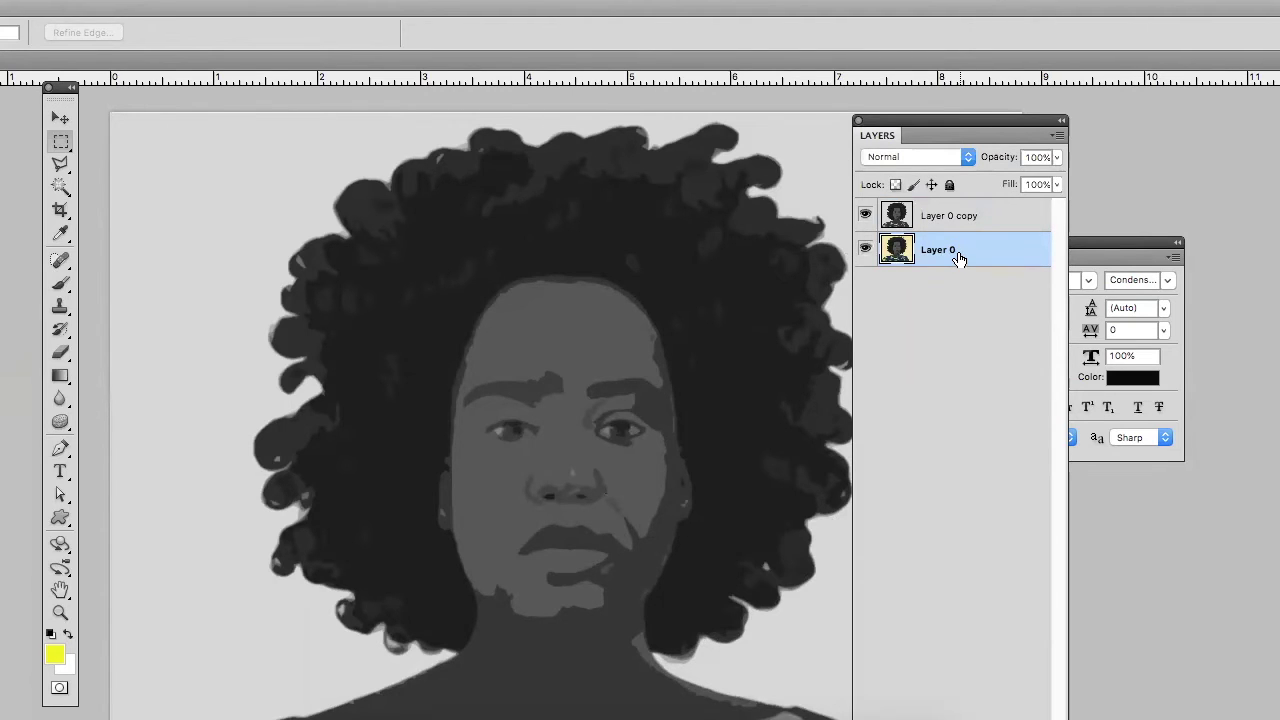
pyautogui.moveTo(958, 258); pyautogui.dragTo(960, 215)
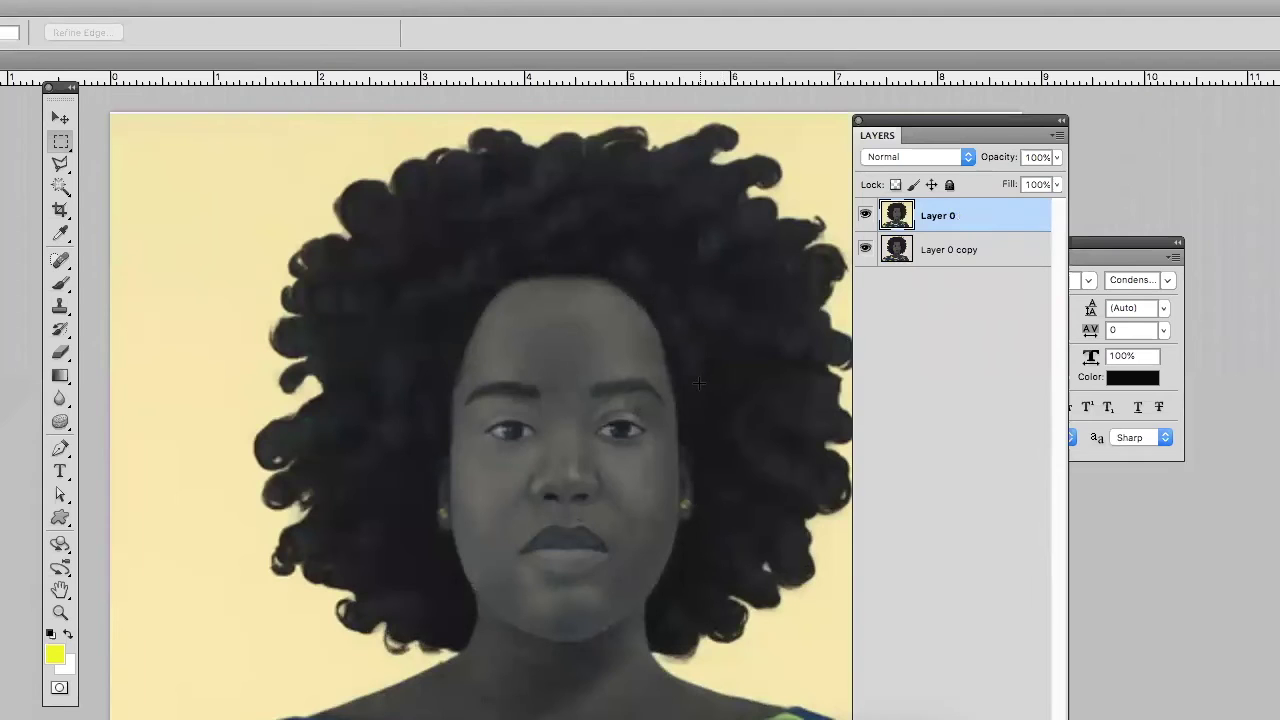
# Preview Cutout on the colour layer, raising Number of Levels from 7 to 8
pyautogui.click(415, 2)
pyautogui.moveTo(429, 163)
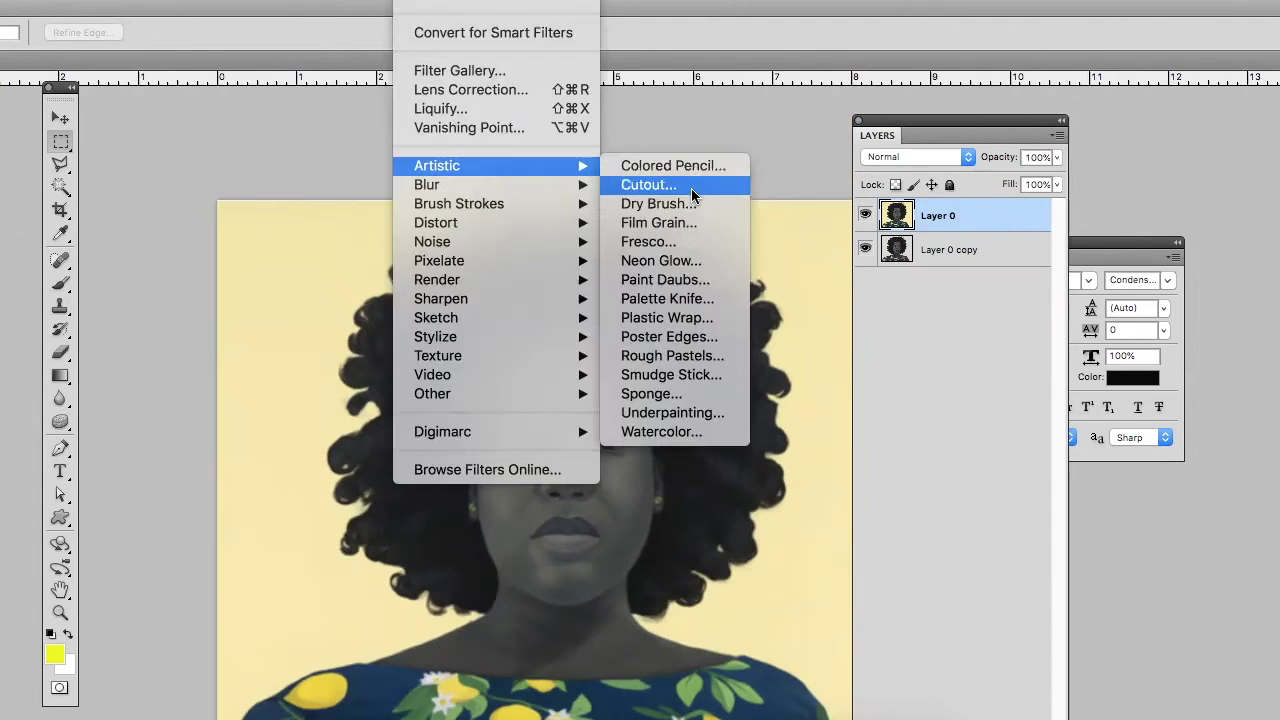
pyautogui.click(691, 188)
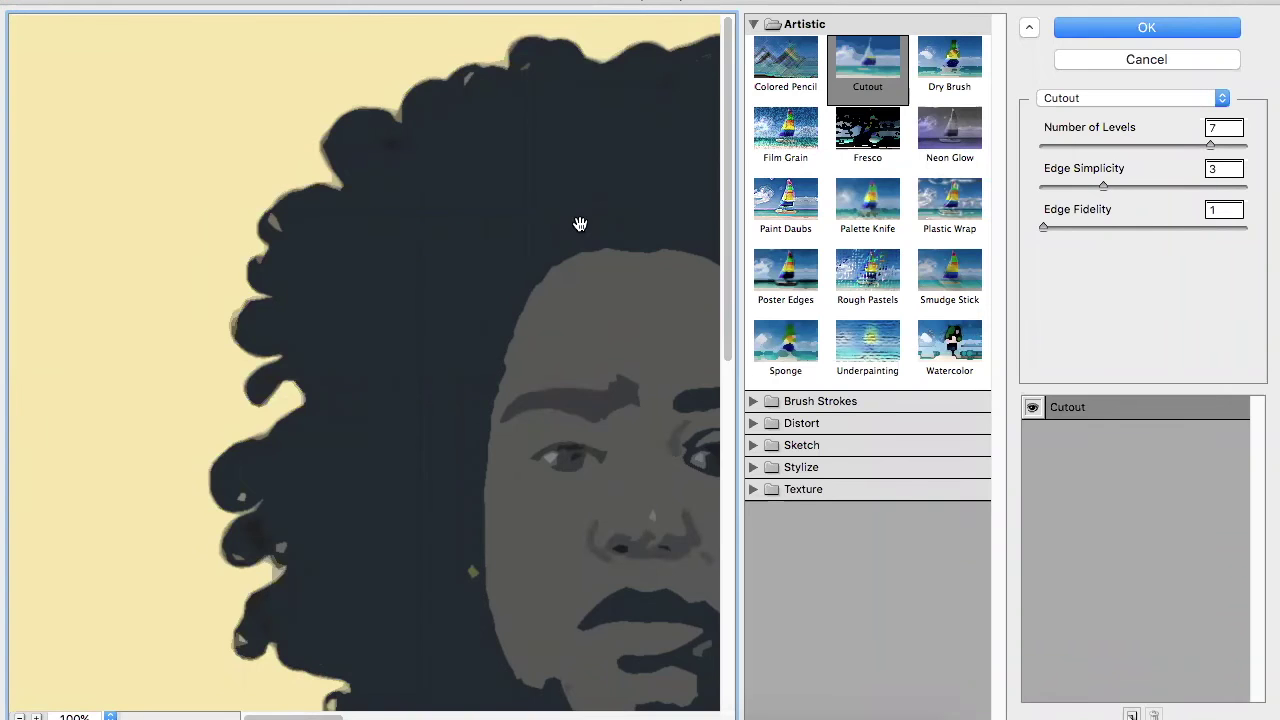
pyautogui.press('super+minus')
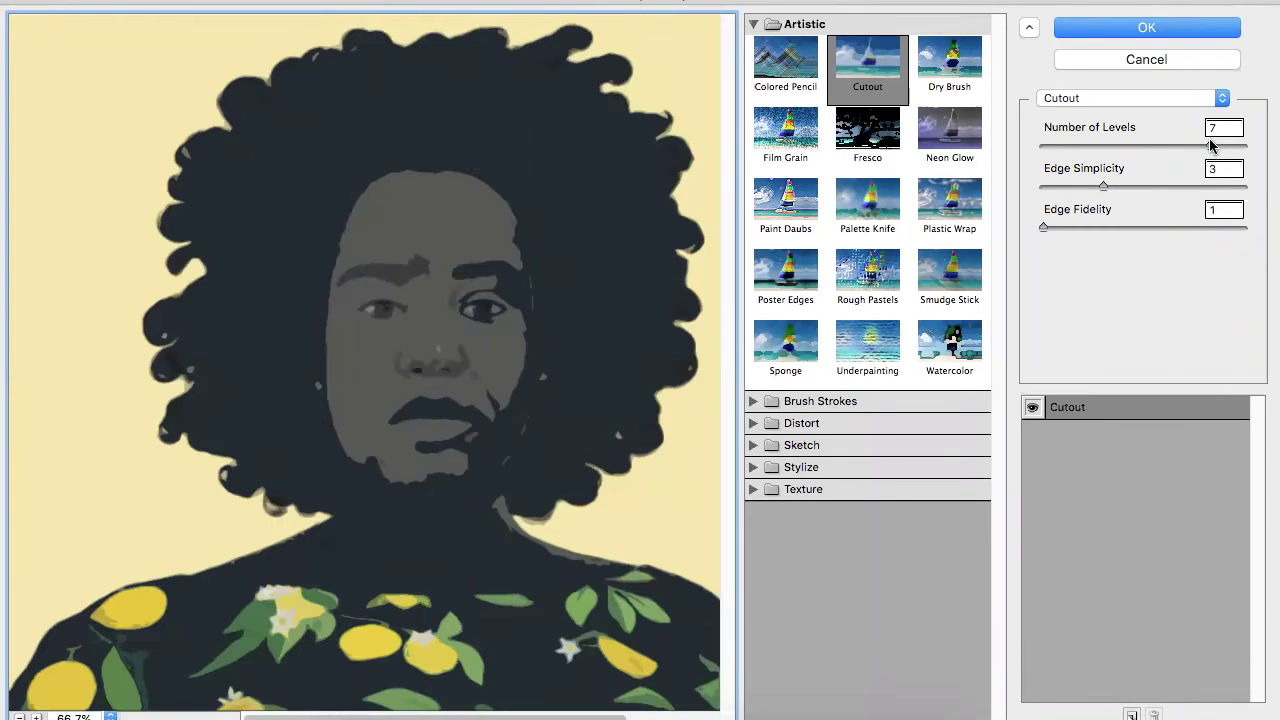
pyautogui.click(1210, 145)
pyautogui.moveTo(1210, 145); pyautogui.dragTo(1231, 150)
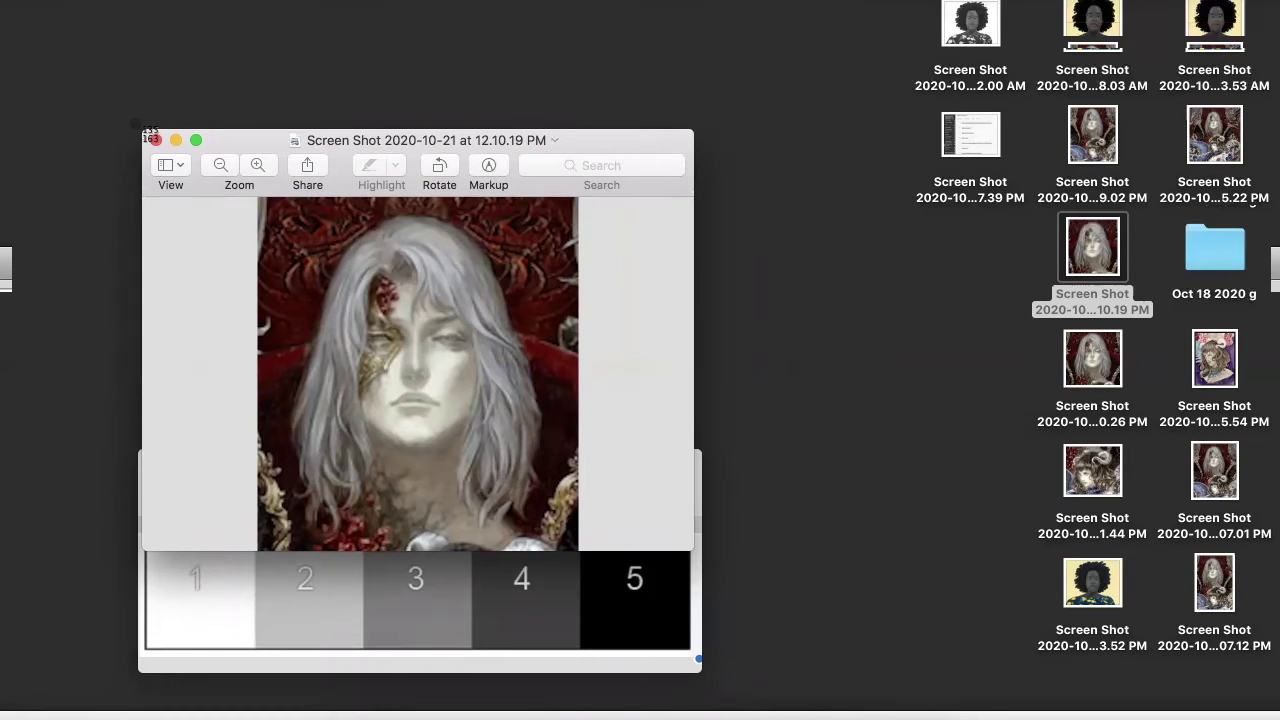
# Screenshot the silver-haired portrait with its 1–5 grey value scale using Cmd+Shift+4
pyautogui.press('super+shift+4')
pyautogui.moveTo(144, 127); pyautogui.dragTo(702, 674)
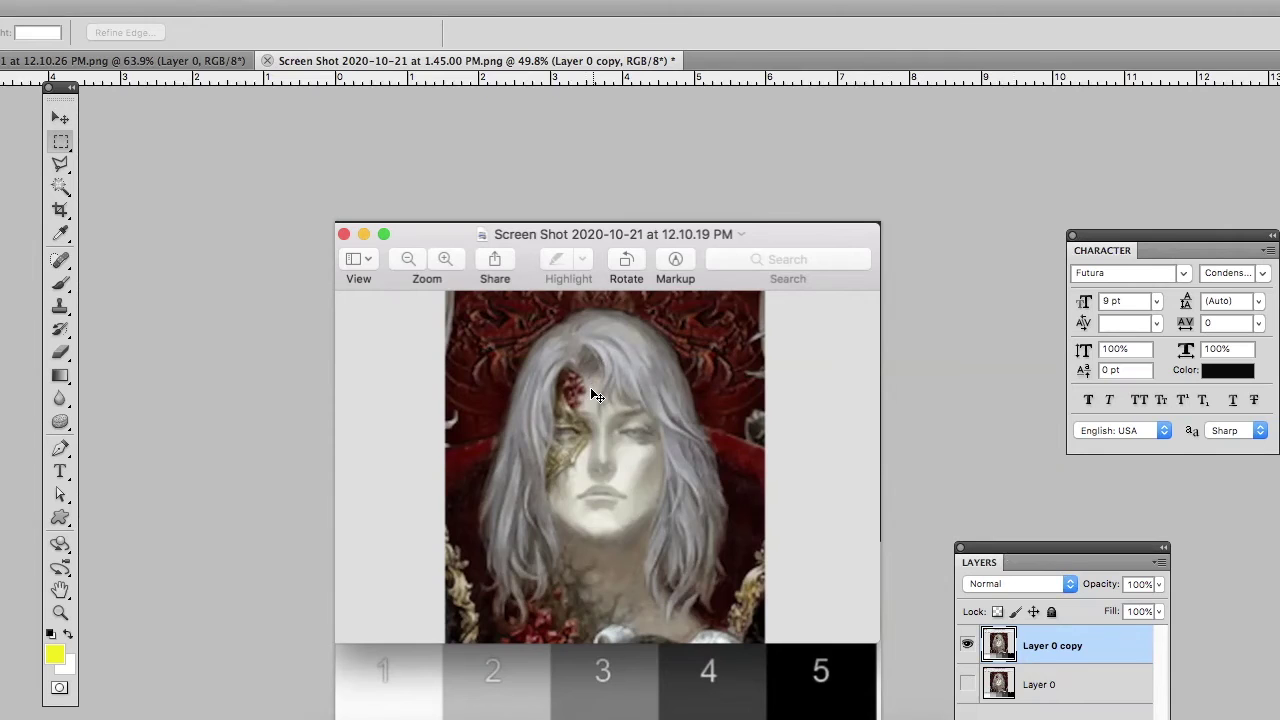
# Convert Layer 0 copy to black and white and clear the accidental selection
pyautogui.press('super+alt+shift+b')
pyautogui.click(897, 211)
pyautogui.moveTo(787, 241); pyautogui.dragTo(802, 225)
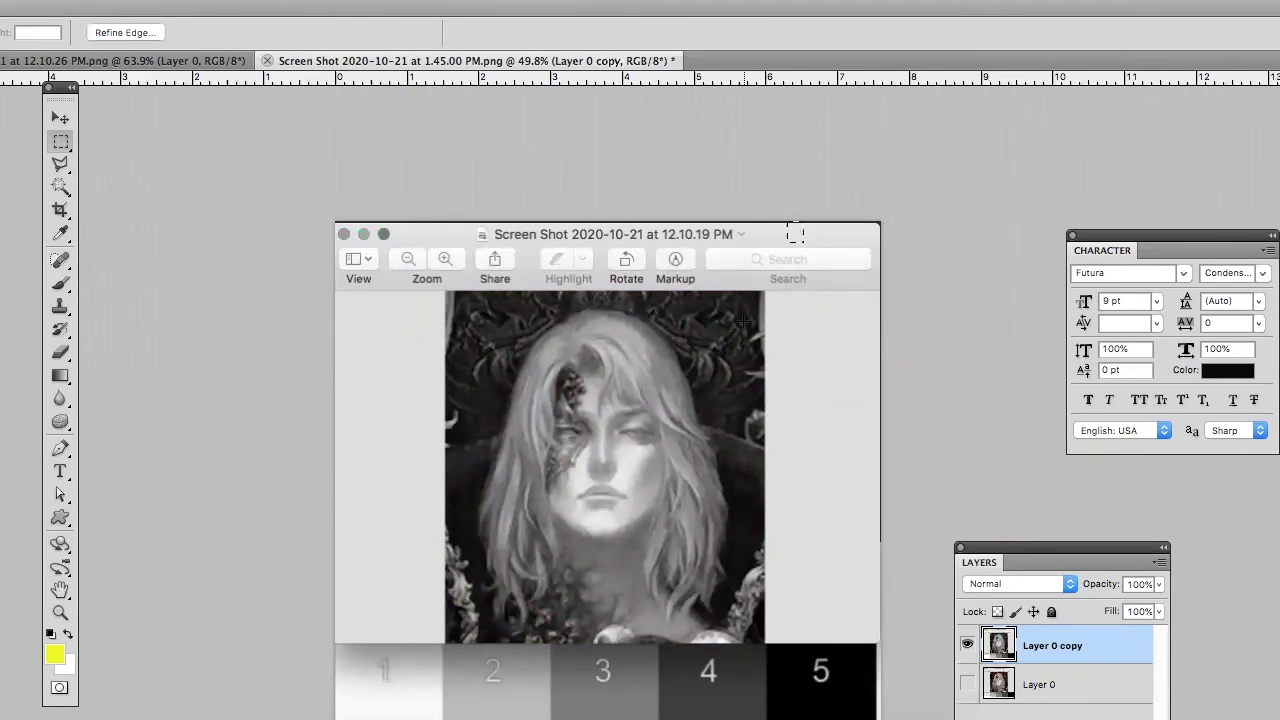
pyautogui.click(743, 321)
# Apply Cutout at 5 levels, Edge Simplicity 1, Edge Fidelity 1 to the grayscale layer
pyautogui.click(425, 2)
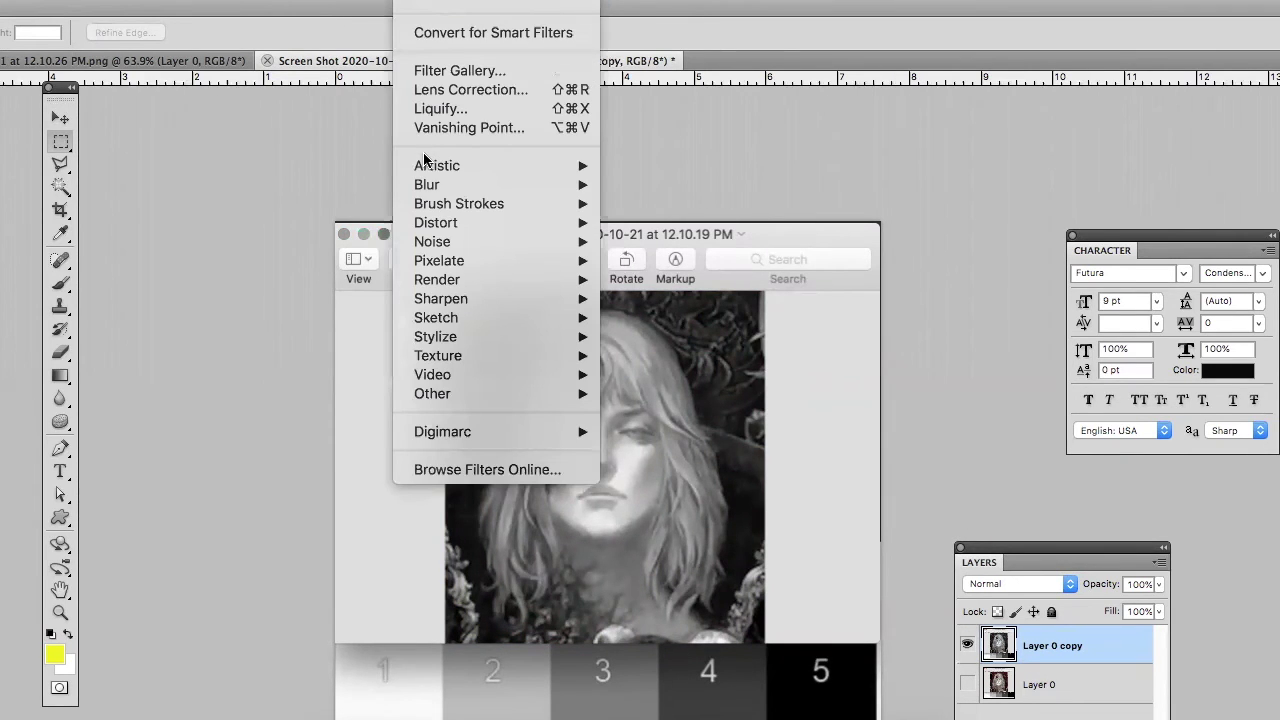
pyautogui.click(436, 72)
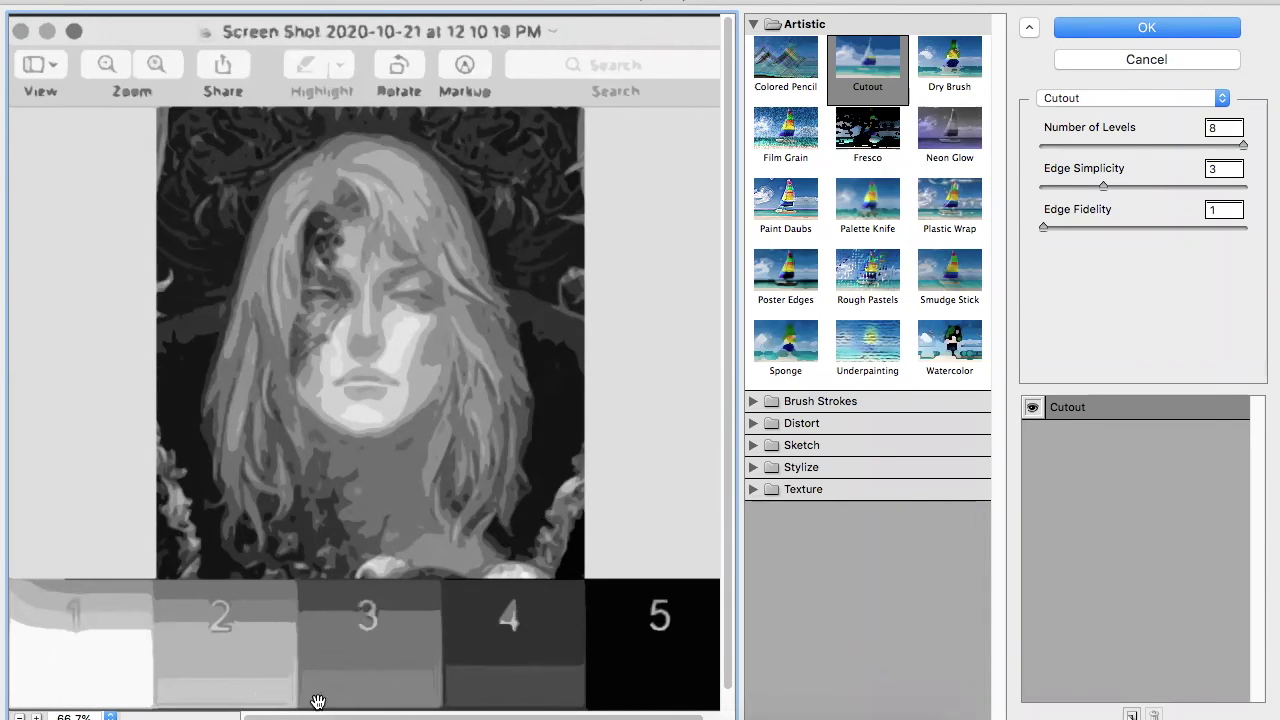
pyautogui.moveTo(1243, 145); pyautogui.dragTo(1141, 145)
pyautogui.moveTo(1103, 187); pyautogui.dragTo(1066, 187)
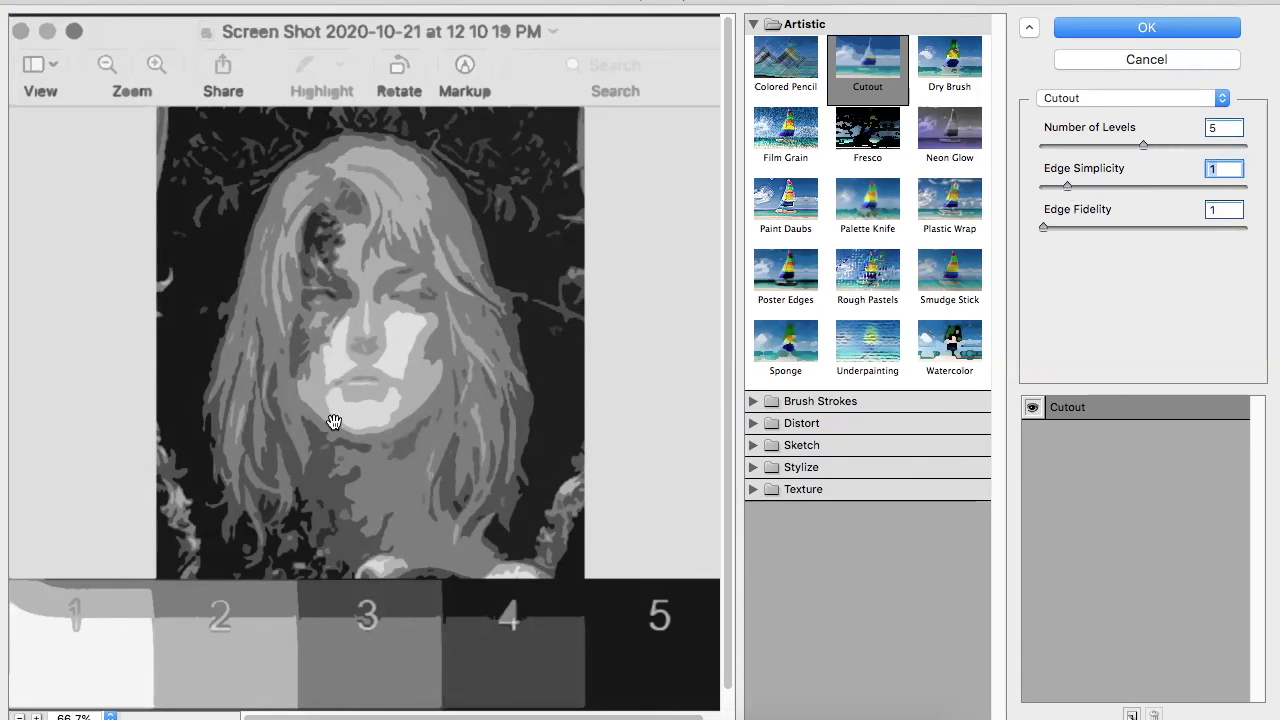
pyautogui.click(1160, 28)
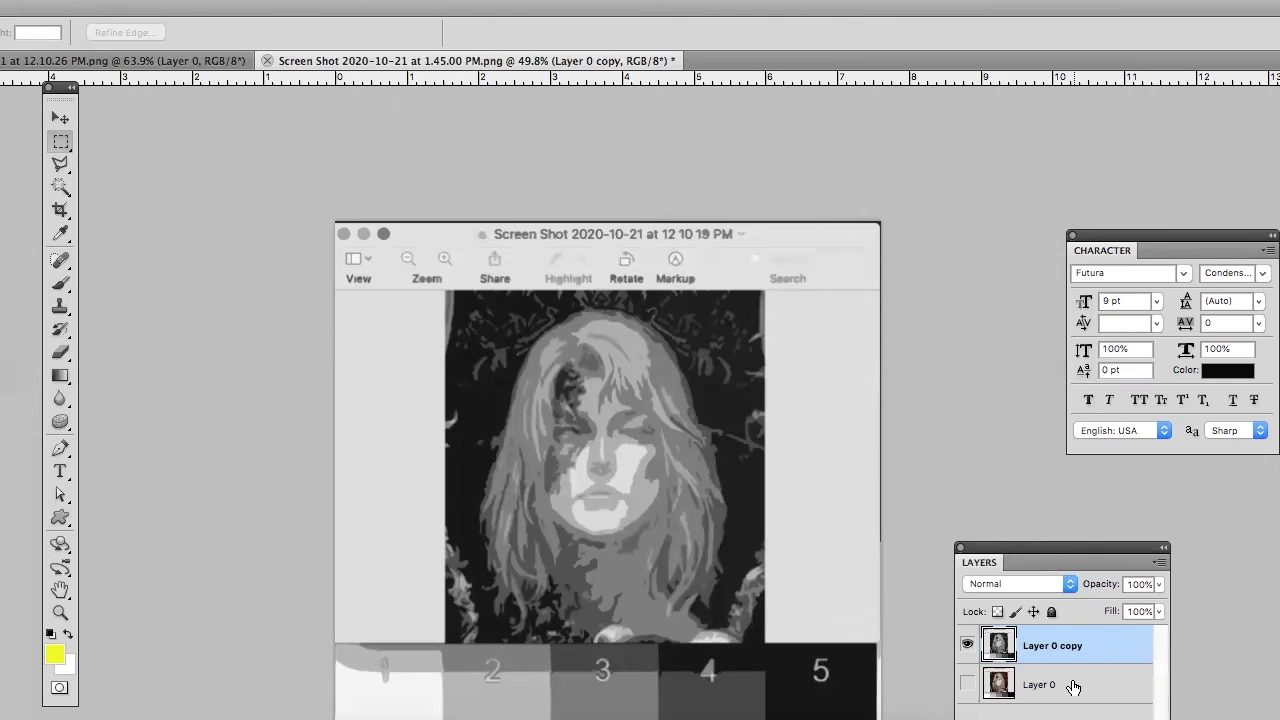
# Move Layer 0 above Layer 0 copy and reapply the last Cutout filter to it
pyautogui.moveTo(1073, 687); pyautogui.dragTo(1080, 632)
pyautogui.moveTo(1050, 688); pyautogui.dragTo(1056, 645)
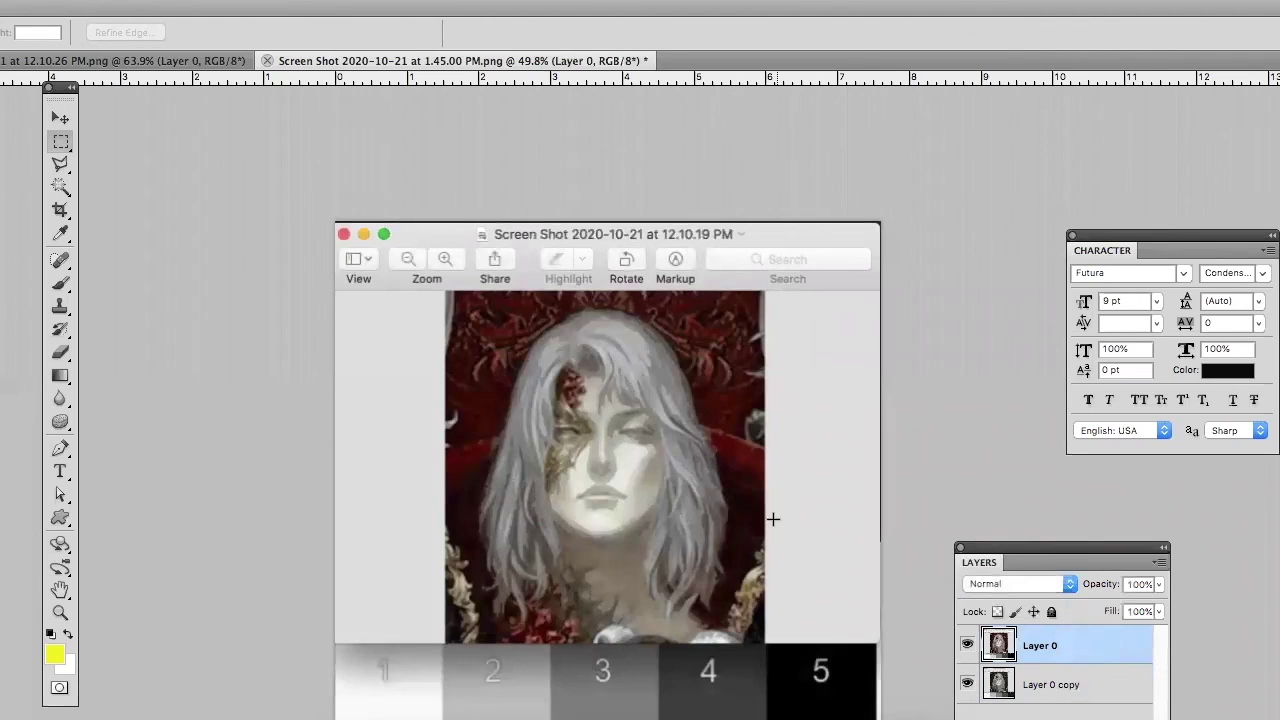
pyautogui.click(470, 1)
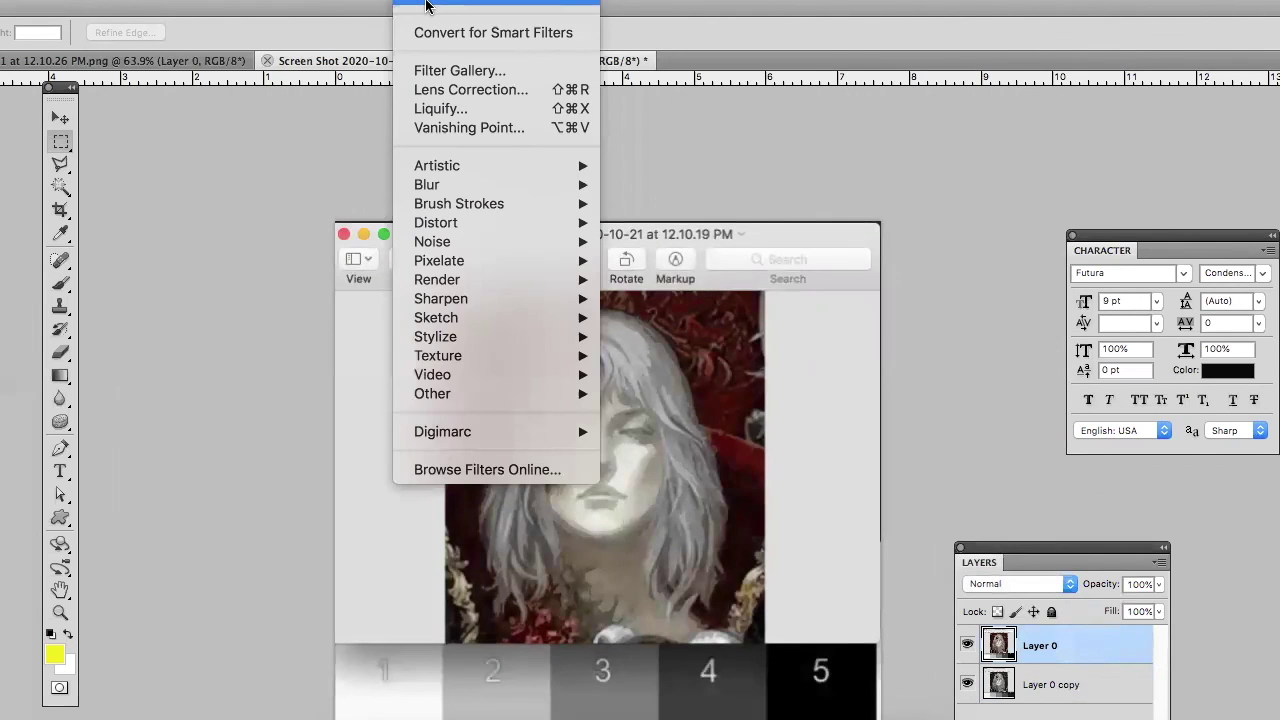
pyautogui.click(496, 8)
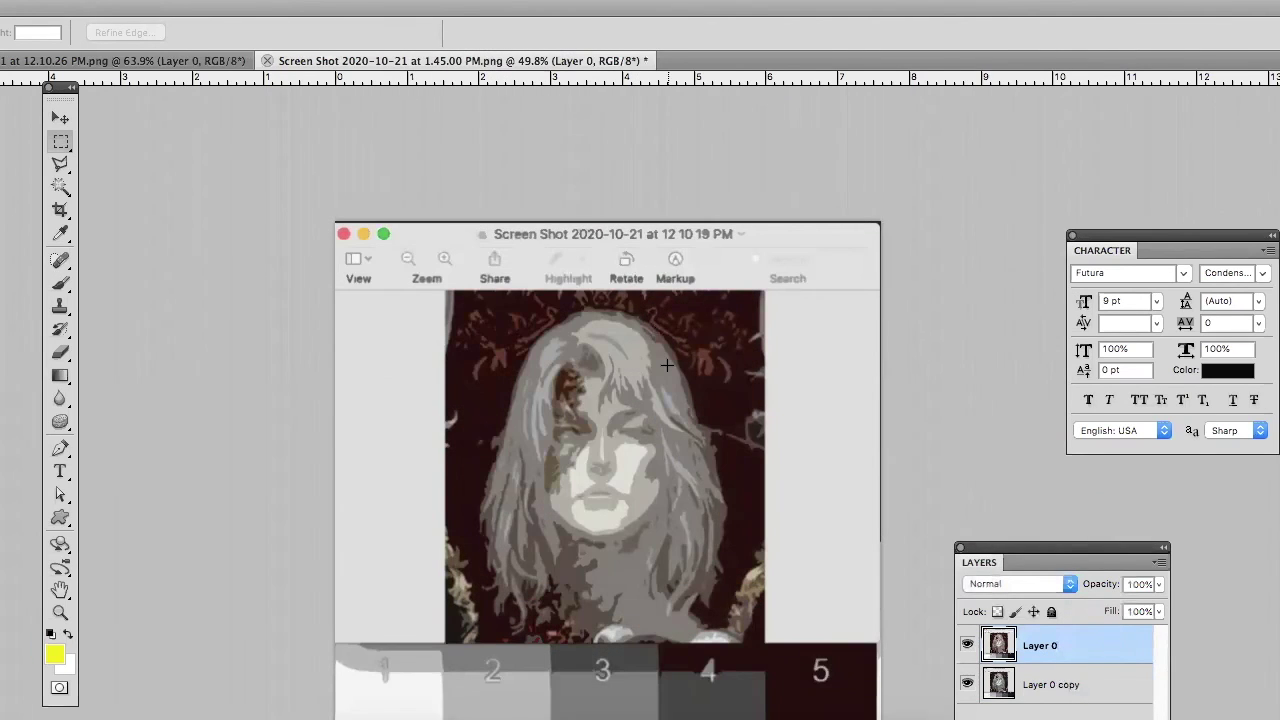
pyautogui.scroll(5, 666, 366)
pyautogui.scroll(-3, 666, 366)
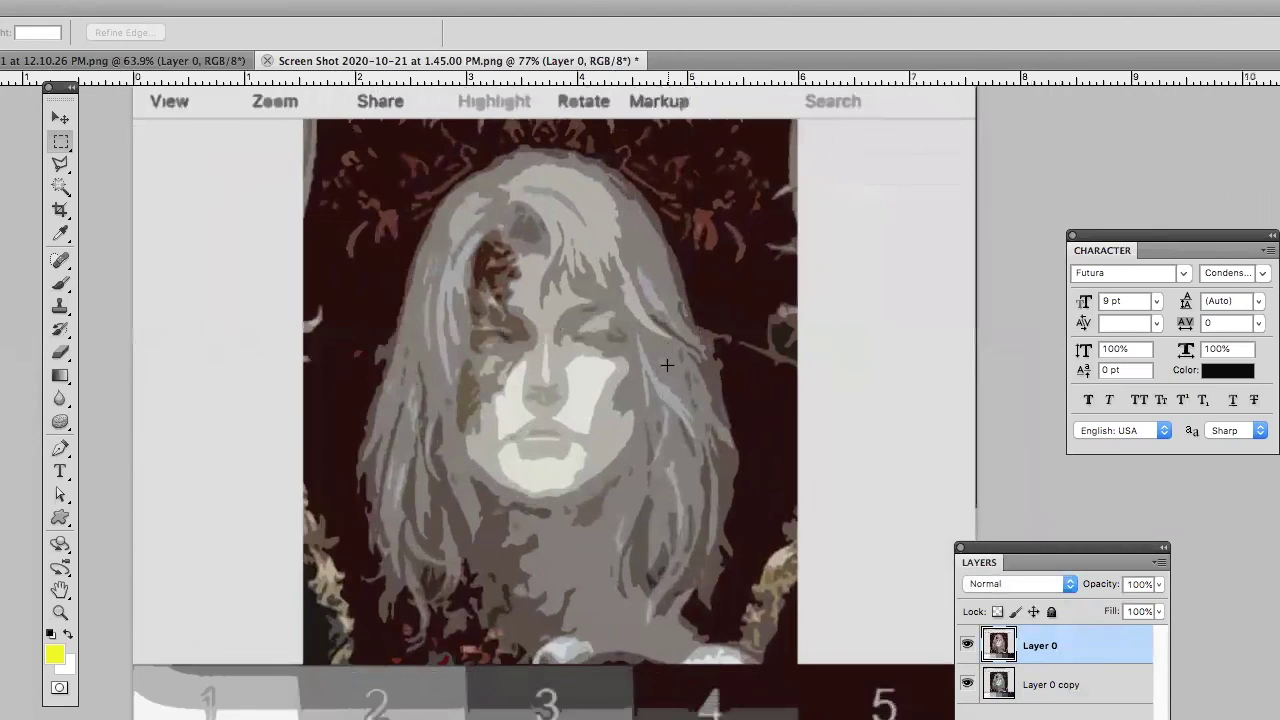
pyautogui.scroll(1, 666, 366)
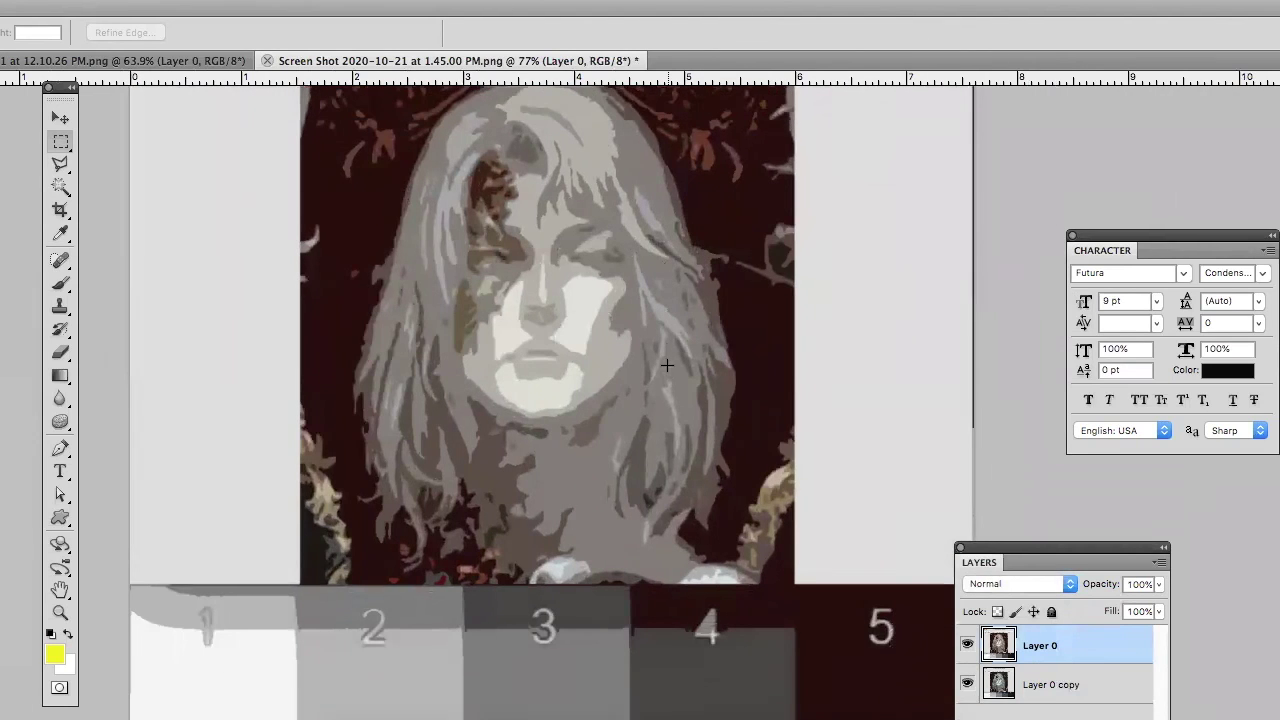